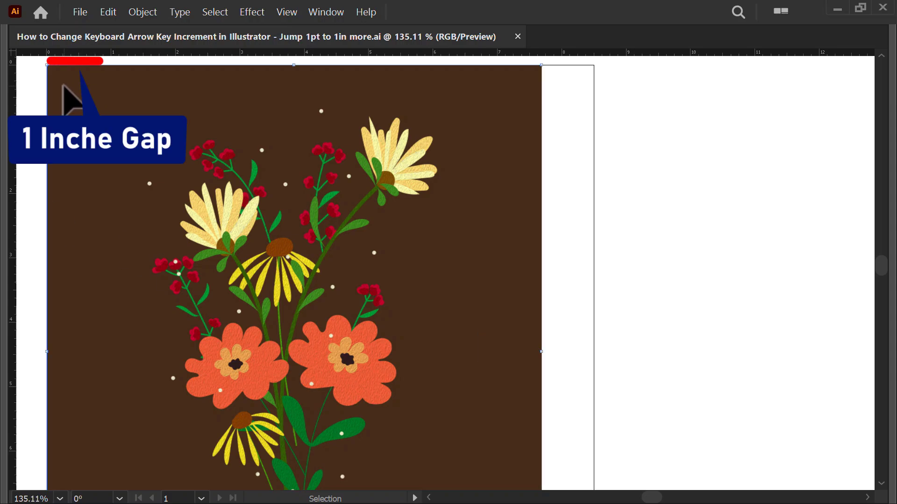
- Nudge the bouquet artwork right three times with the arrow key
{"action": "key", "text": "Right"}
{"action": "key", "text": "Right"}
{"action": "key", "text": "Right"}
{"action": "key", "text": "Right"}
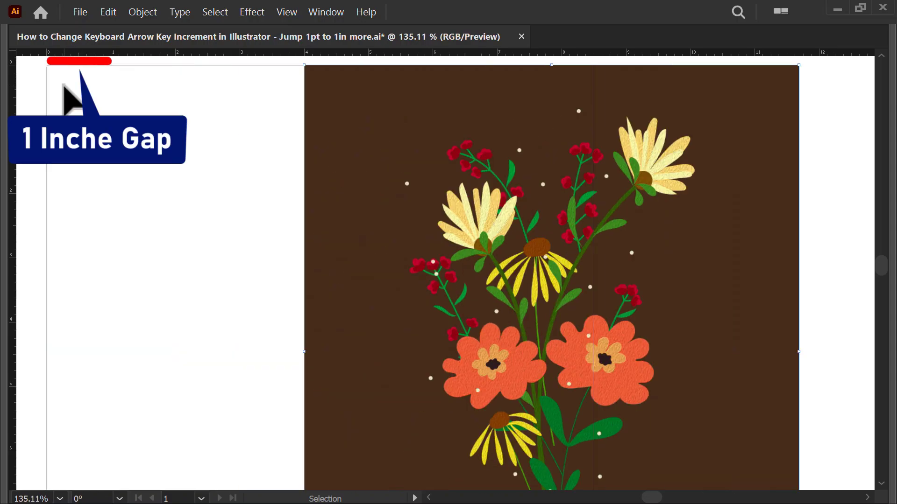
{"action": "key", "text": "Right"}
{"action": "key", "text": "Right"}
{"action": "key", "text": "Right"}
{"action": "key", "text": "Right"}
{"action": "key", "text": "Right"}
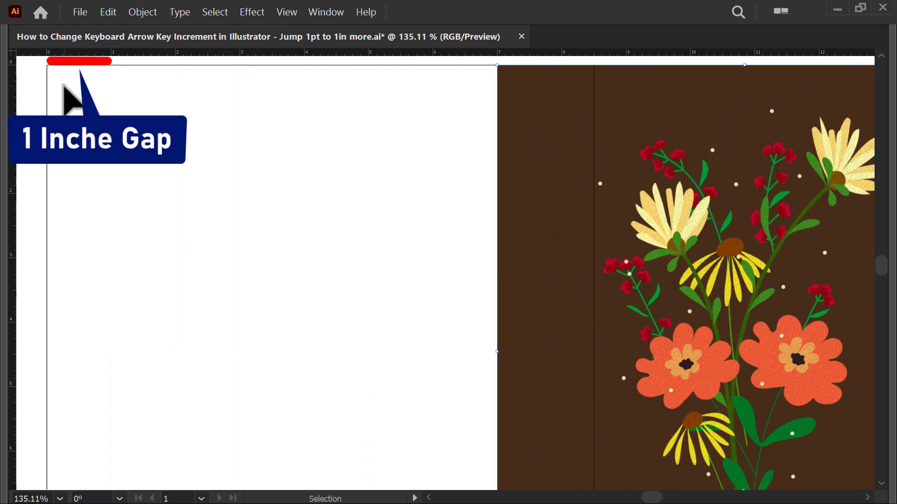
{"action": "key", "text": "Right"}
{"action": "key", "text": "Right"}
{"action": "key", "text": "Right"}
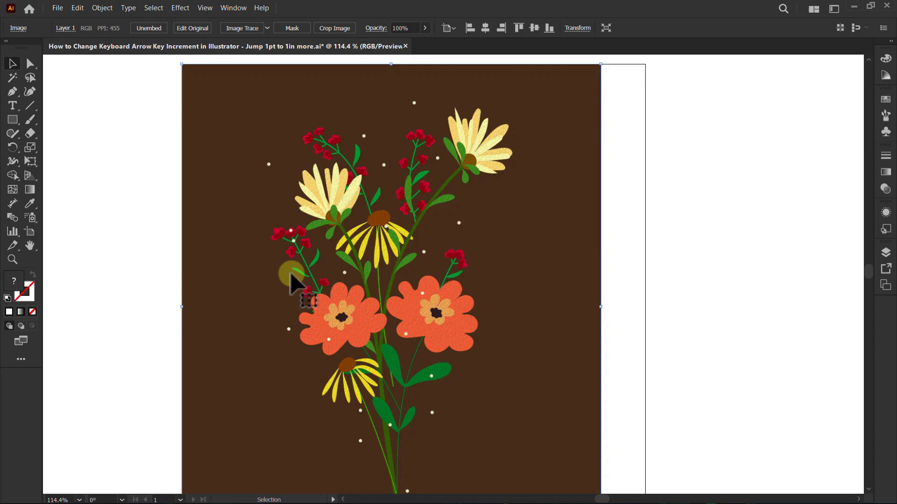
- Turn on rulers from View > Rulers > Show Rulers
{"action": "left_click", "coordinate": [204, 7]}
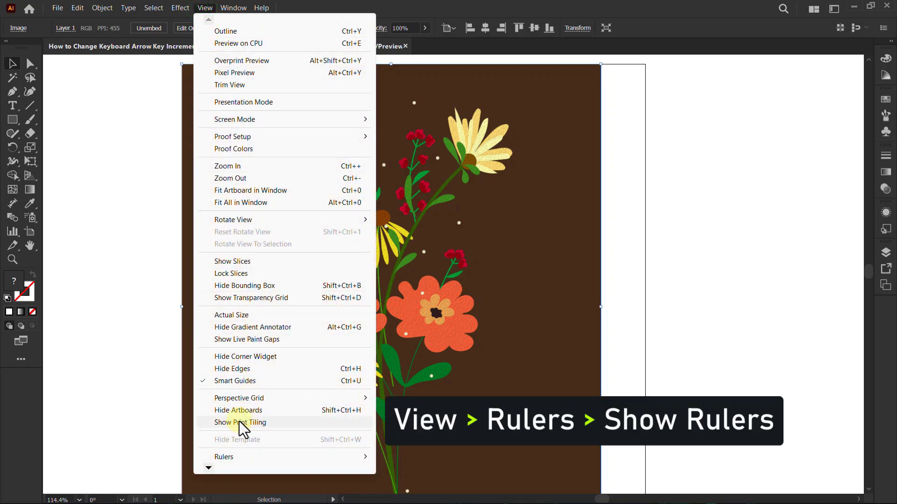
{"action": "left_click", "coordinate": [224, 457]}
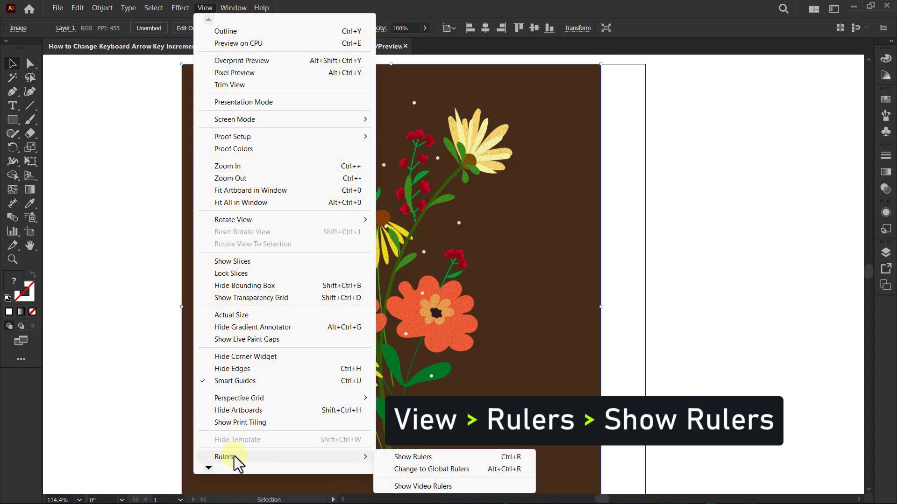
{"action": "left_click", "coordinate": [408, 459]}
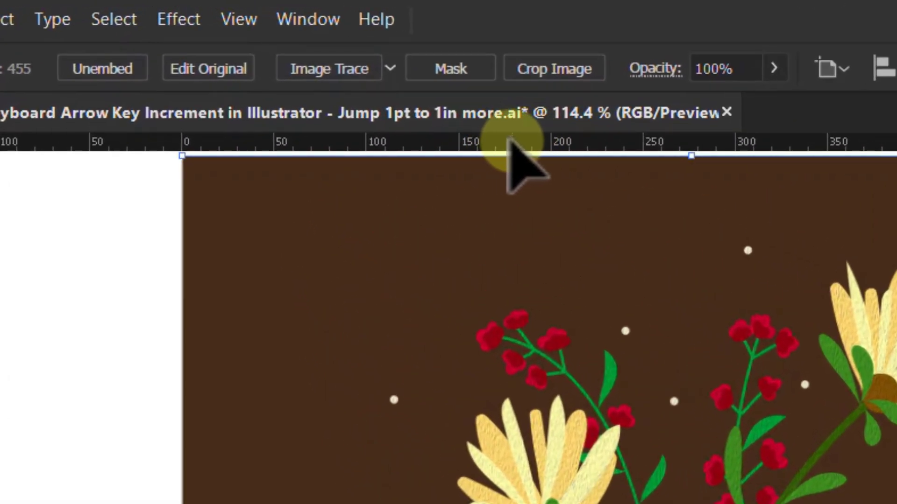
- Change the ruler units to Inches from the ruler's context menu
{"action": "right_click", "coordinate": [509, 140]}
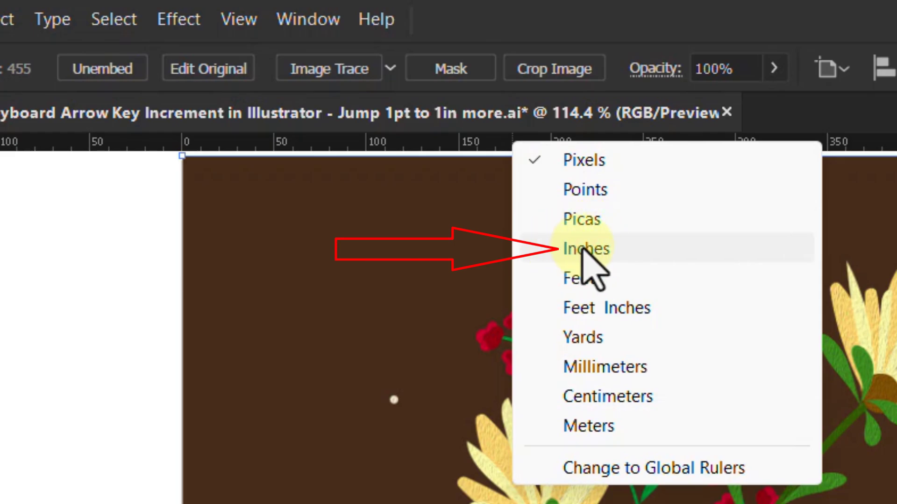
{"action": "left_click", "coordinate": [582, 247]}
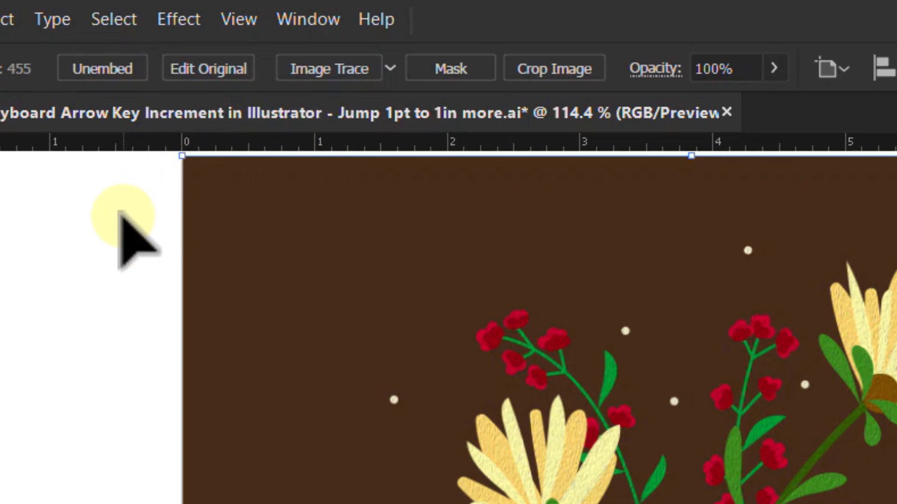
{"action": "key", "text": "Right"}
{"action": "key", "text": "Right"}
{"action": "key", "text": "Right"}
{"action": "key", "text": "Right"}
{"action": "key", "text": "Right"}
{"action": "key", "text": "Right"}
{"action": "key", "text": "Right"}
{"action": "key", "text": "Right"}
{"action": "key", "text": "Right"}
{"action": "key", "text": "Right"}
{"action": "key", "text": "Right"}
{"action": "key", "text": "Right"}
{"action": "key", "text": "Right"}
{"action": "key", "text": "Right"}
{"action": "key", "text": "Right"}
{"action": "key", "text": "Right"}
{"action": "key", "text": "Right"}
{"action": "key", "text": "Right"}
{"action": "key", "text": "Right"}
{"action": "key", "text": "Right"}
{"action": "key", "text": "Right"}
{"action": "key", "text": "Right"}
{"action": "key", "text": "Right"}
{"action": "key", "text": "Right"}
{"action": "key", "text": "Right"}
{"action": "key", "text": "Right"}
{"action": "key", "text": "Right"}
{"action": "key", "text": "Right"}
{"action": "key", "text": "Right"}
{"action": "key", "text": "Right"}
{"action": "key", "text": "Right"}
{"action": "key", "text": "Right"}
{"action": "key", "text": "Right"}
{"action": "key", "text": "Right"}
{"action": "key", "text": "Right"}
{"action": "key", "text": "Right"}
{"action": "key", "text": "Right"}
{"action": "key", "text": "Right"}
{"action": "key", "text": "Right"}
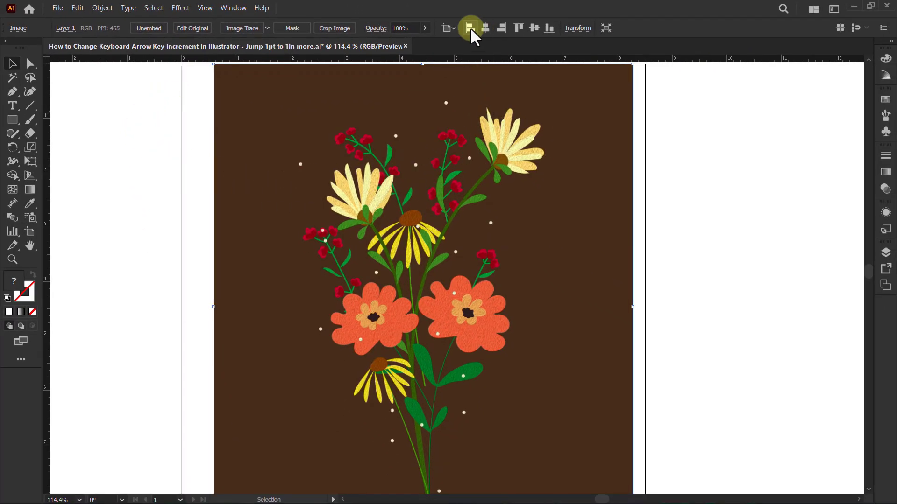
{"action": "left_click", "coordinate": [469, 27]}
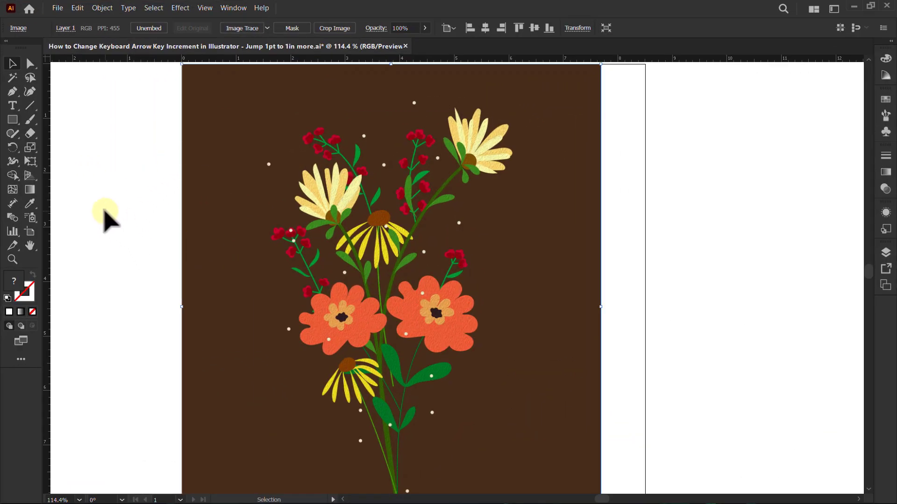
- Open the General page of Preferences via Edit > Preferences, showing Keyboard Increment 1 pt
{"action": "left_click", "coordinate": [76, 8]}
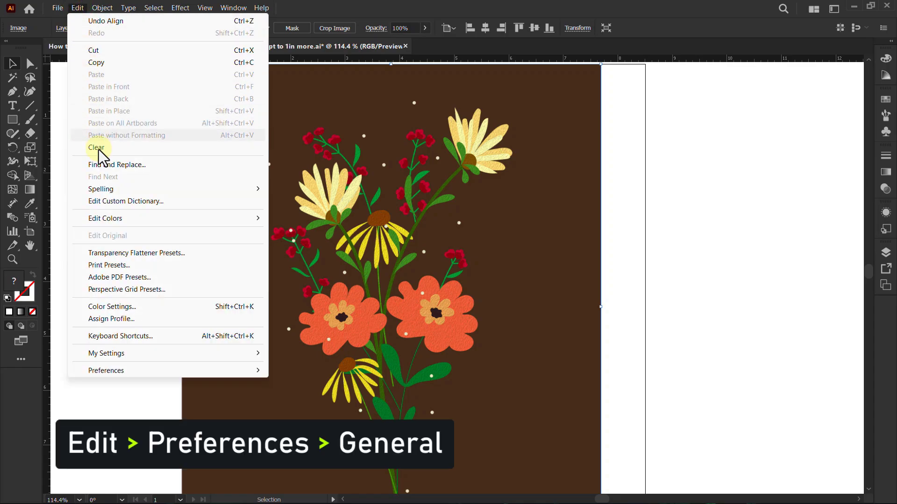
{"action": "left_click", "coordinate": [99, 371]}
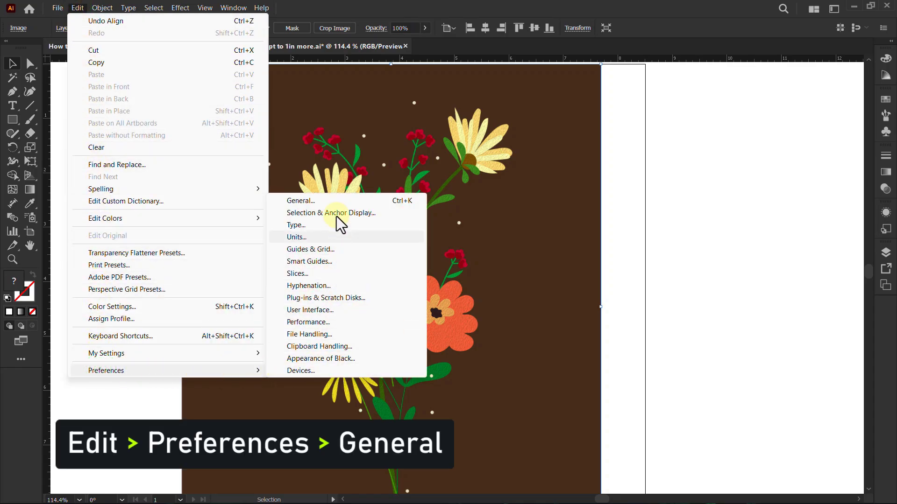
{"action": "left_click", "coordinate": [298, 203]}
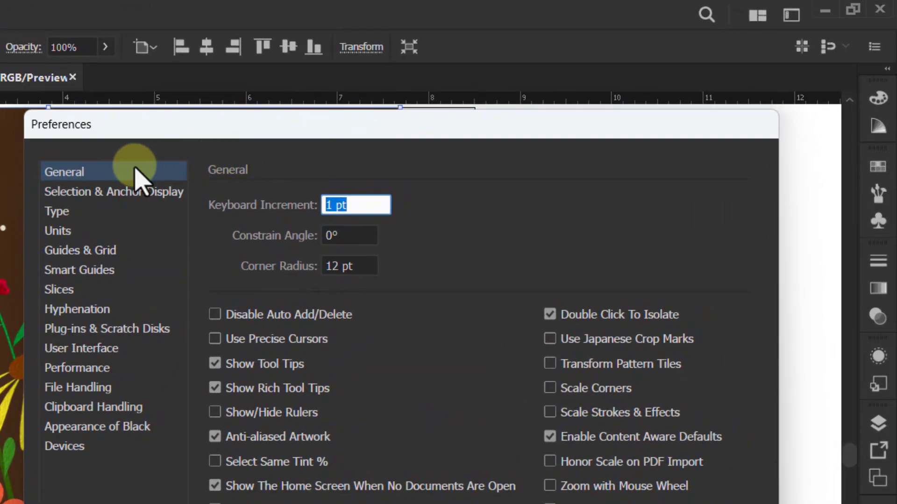
- Set Keyboard Increment to 1in in General preferences and confirm with OK
{"action": "left_click", "coordinate": [56, 170]}
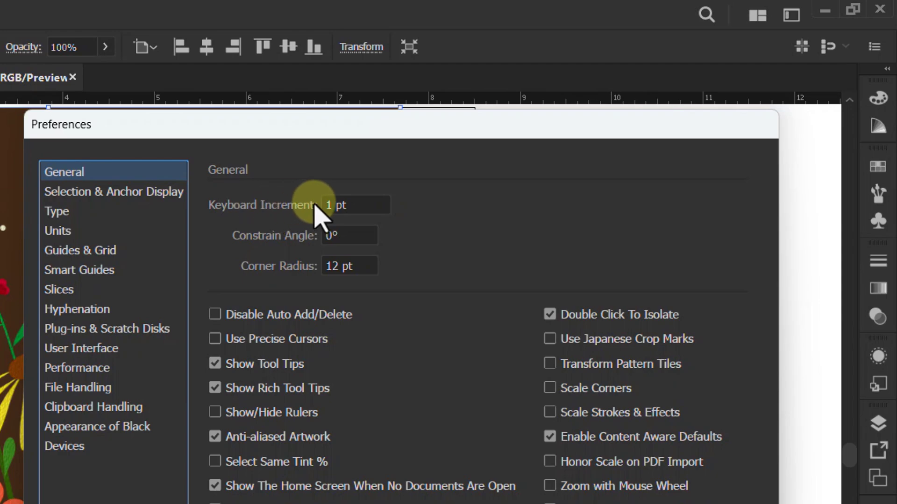
{"action": "left_click", "coordinate": [362, 204]}
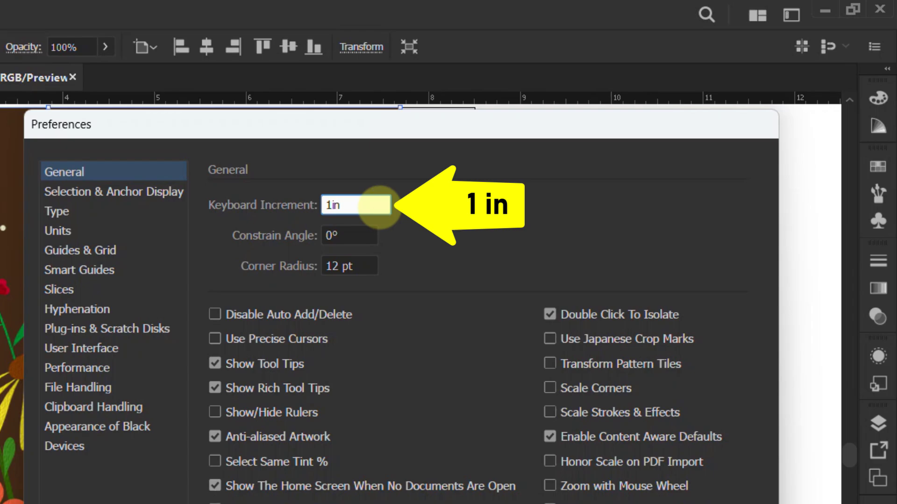
{"action": "left_click", "coordinate": [326, 205]}
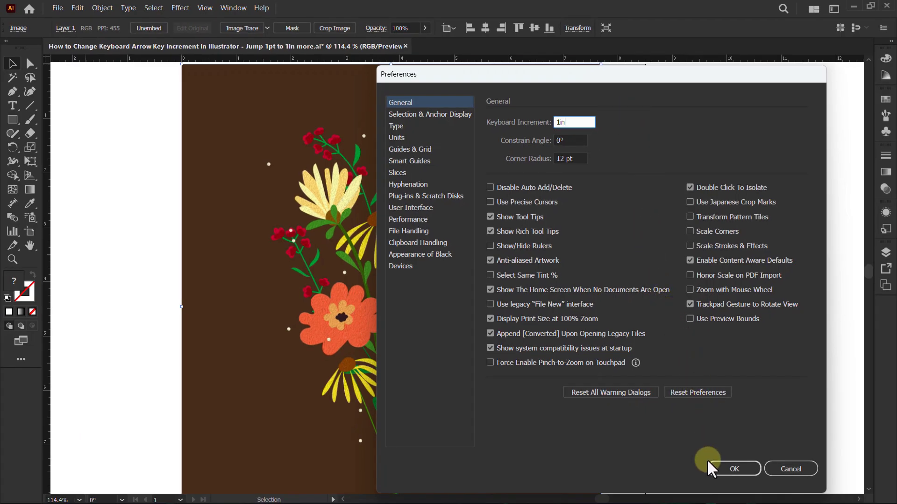
{"action": "left_click", "coordinate": [733, 469]}
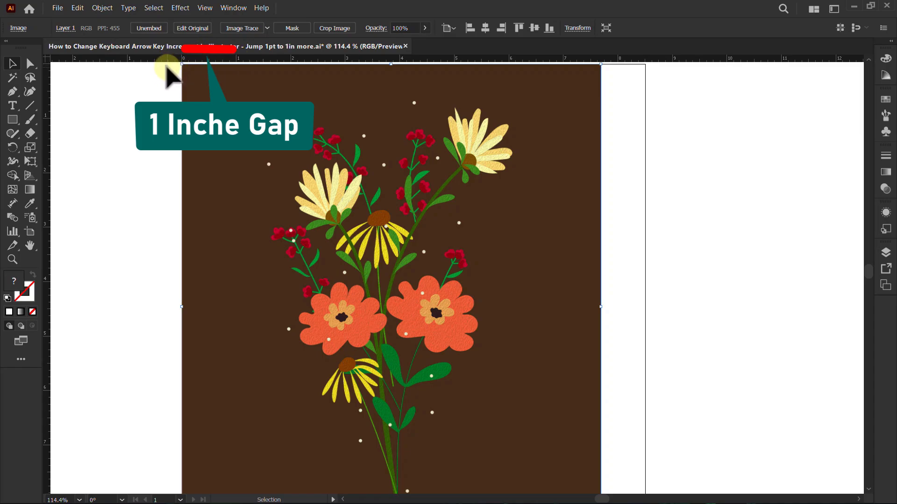
{"action": "key", "text": "Right"}
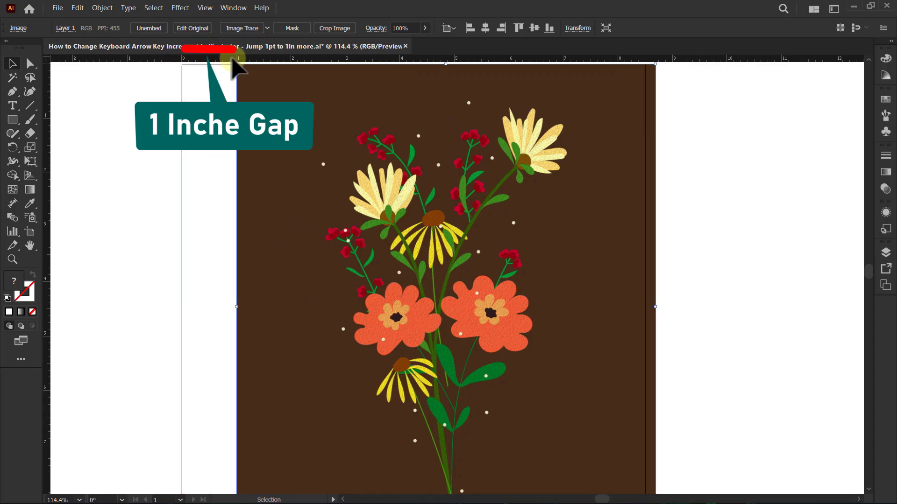
{"action": "key", "text": "Right"}
{"action": "key", "text": "Right"}
{"action": "key", "text": "Right"}
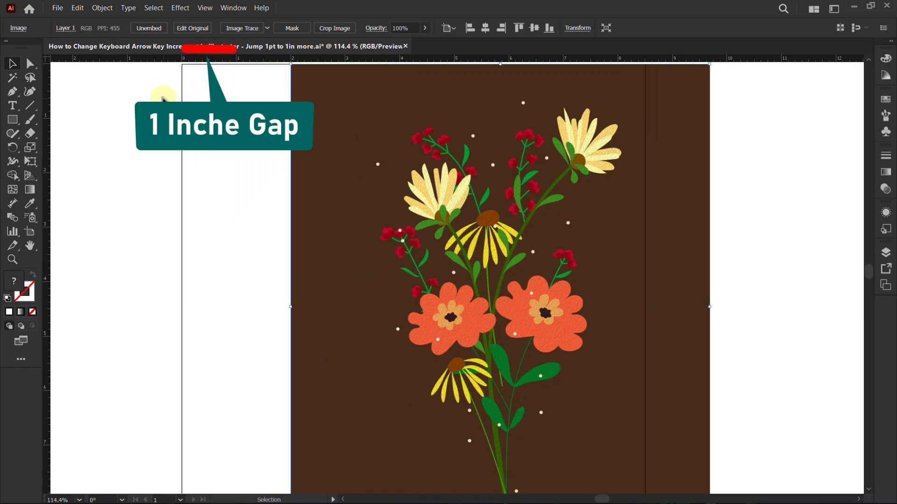
{"action": "key", "text": "Right"}
{"action": "key", "text": "Right"}
{"action": "key", "text": "Right"}
{"action": "key", "text": "Right"}
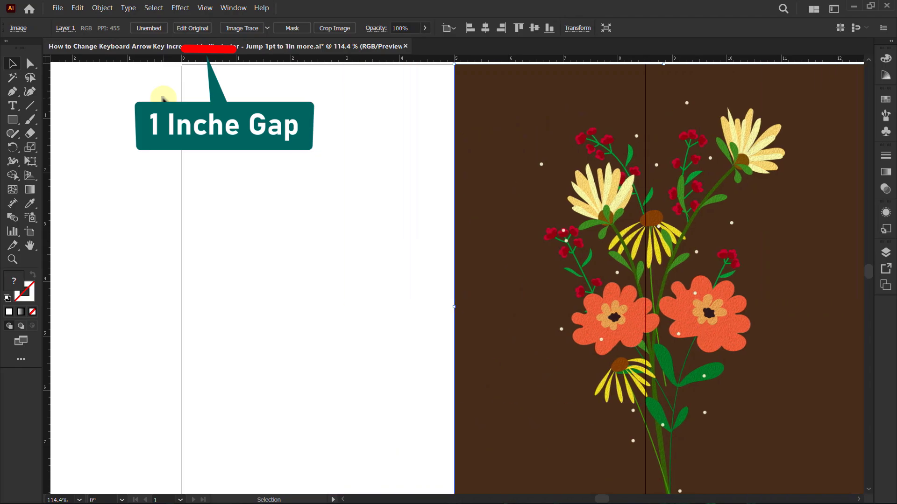
{"action": "key", "text": "Right"}
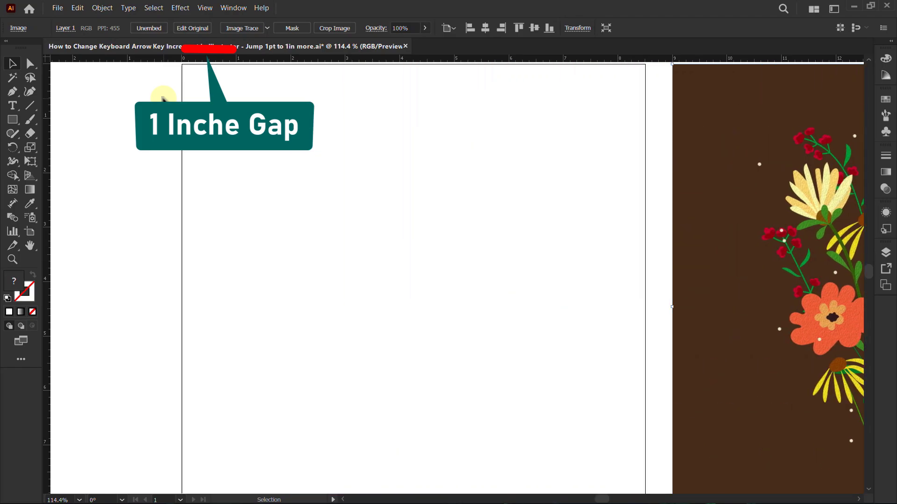
{"action": "key", "text": "Right"}
{"action": "key", "text": "Right"}
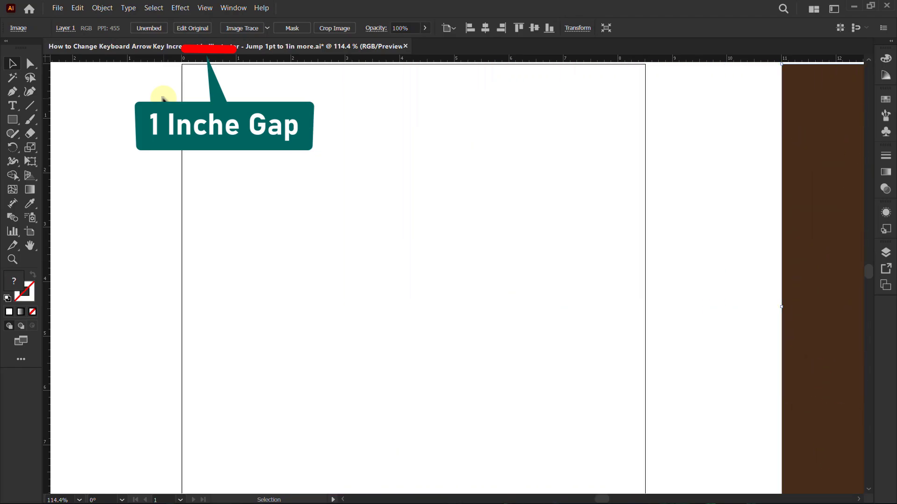
{"action": "left_click_drag", "start_coordinate": [260, 124], "coordinate": [160, 129]}
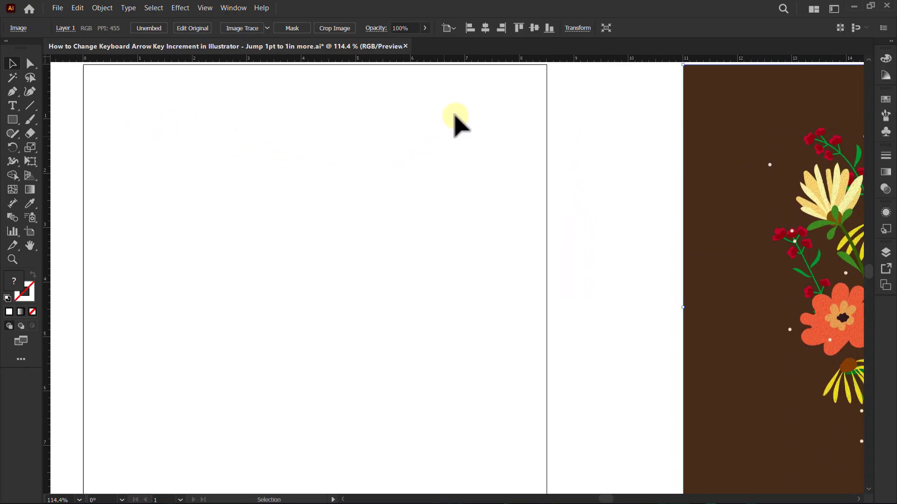
{"action": "left_click", "coordinate": [469, 28]}
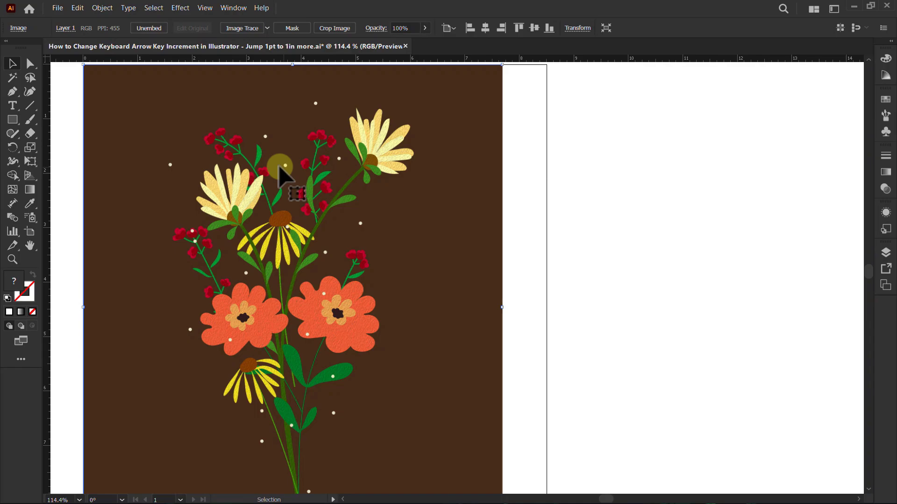
- Replace the 72 pt Keyboard Increment with 5in via Ctrl+K and confirm with OK
{"action": "key", "text": "ctrl+k"}
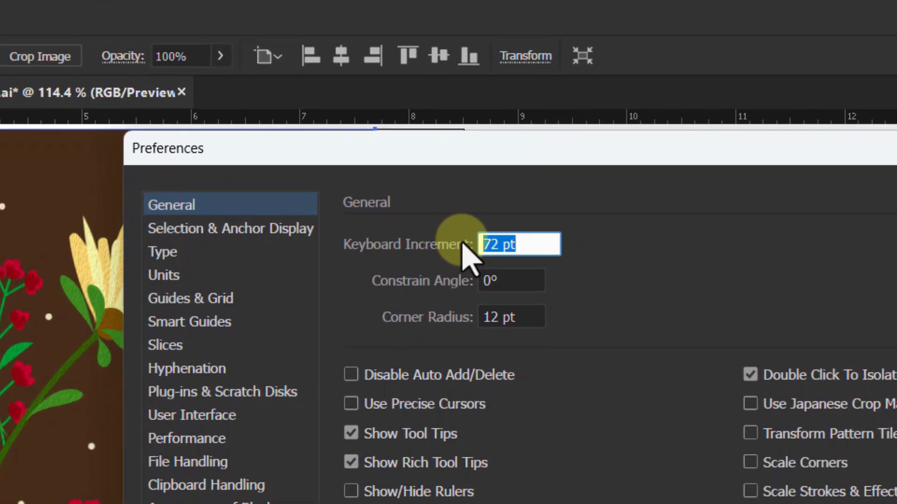
{"action": "left_click_drag", "start_coordinate": [540, 231], "coordinate": [461, 225]}
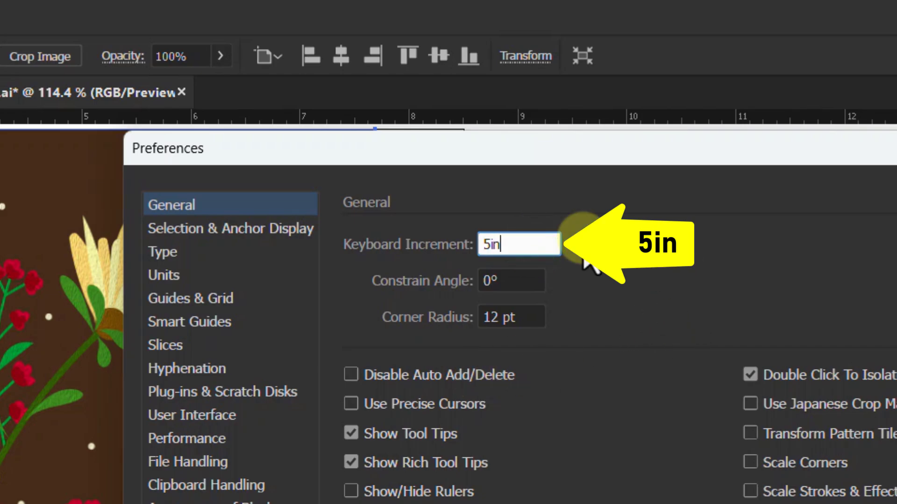
{"action": "left_click", "coordinate": [482, 243]}
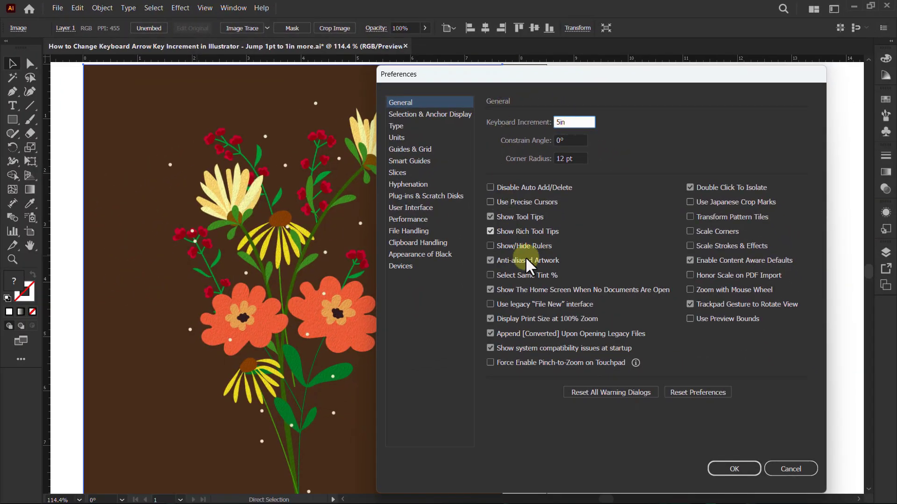
{"action": "left_click", "coordinate": [733, 469]}
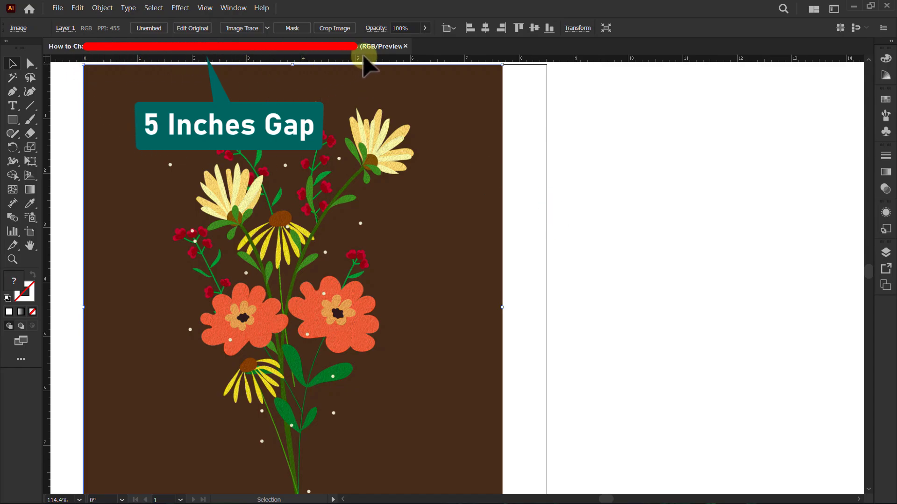
{"action": "key", "text": "Right"}
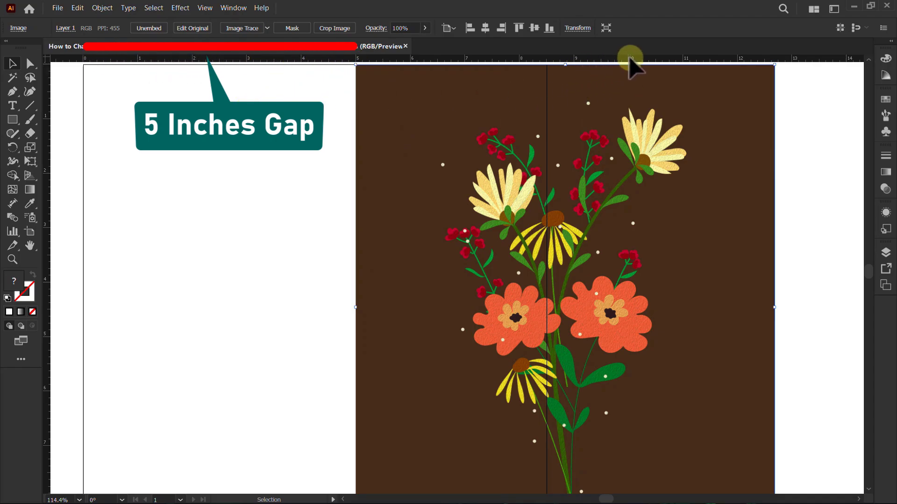
{"action": "key", "text": "ctrl+d"}
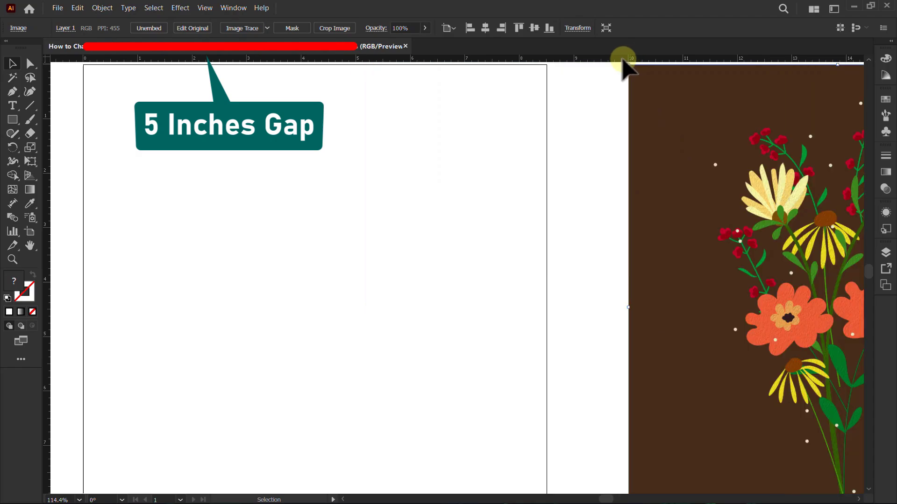
{"action": "key", "text": "ctrl+z"}
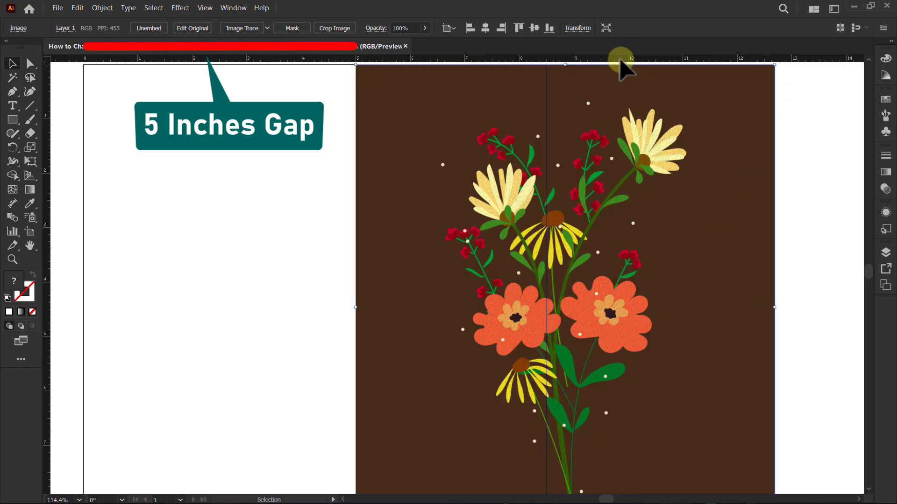
{"action": "key", "text": "ctrl+z"}
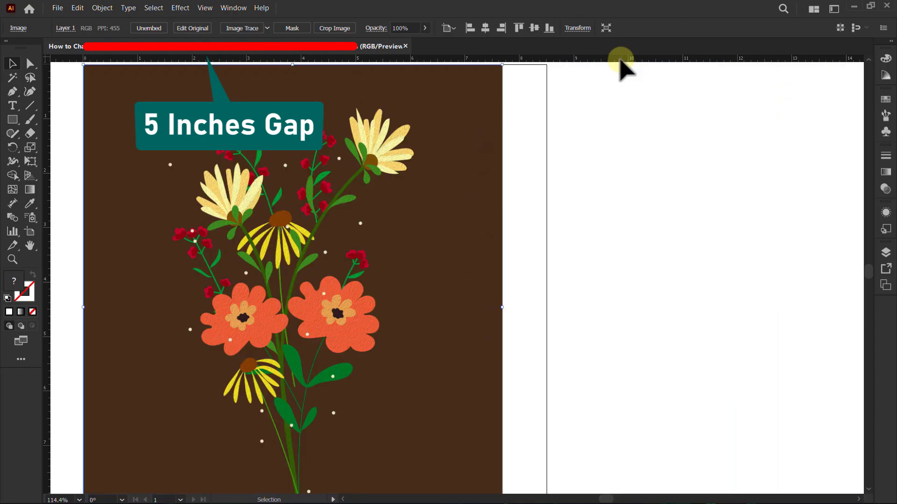